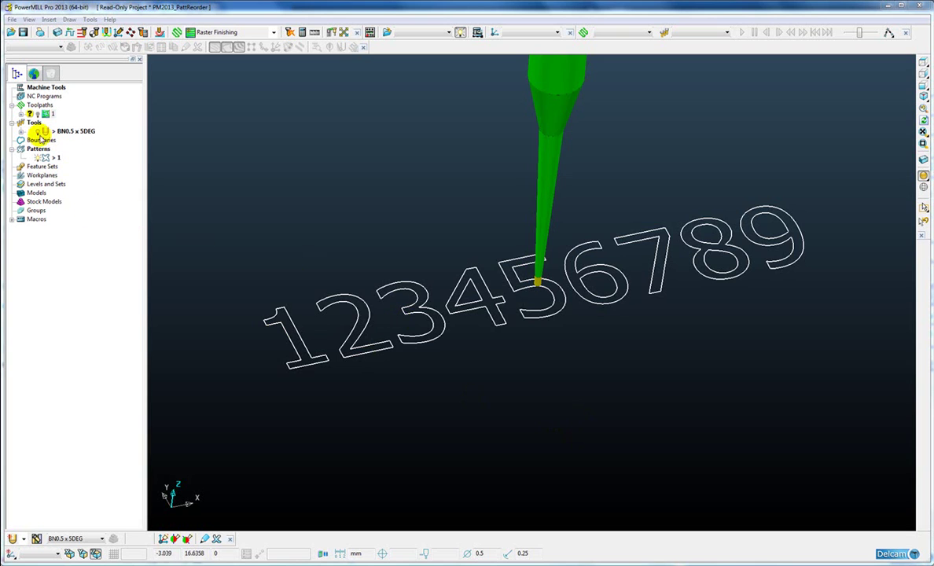
- Select the digits pattern 1 and orbit the view to see the numbers at an angle
{"action": "left_click", "coordinate": [56, 157]}
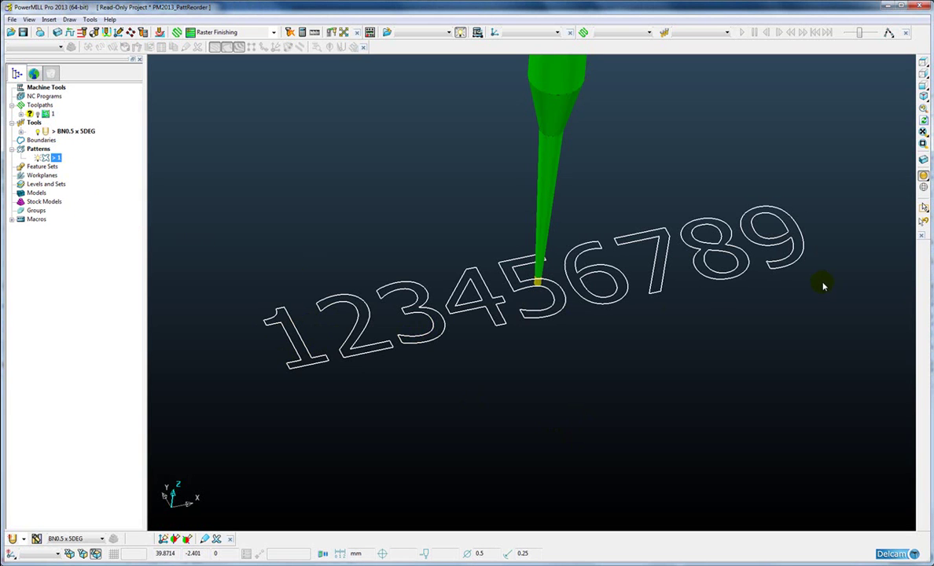
{"action": "middle_click_drag", "start_coordinate": [650, 308], "coordinate": [656, 295]}
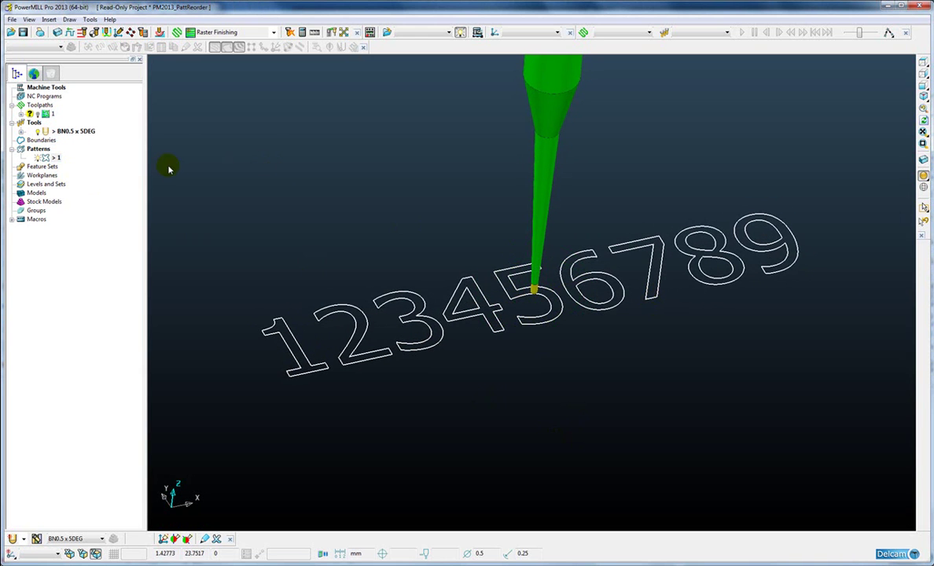
- Activate toolpath 1 and play its simulation from the start to see the digit cutting order
{"action": "double_click", "coordinate": [45, 115]}
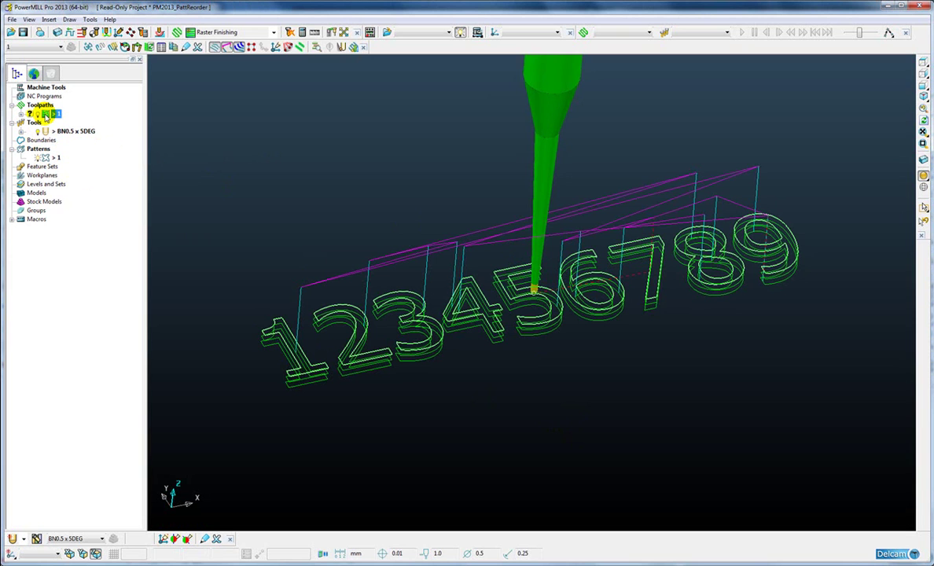
{"action": "right_click", "coordinate": [45, 116]}
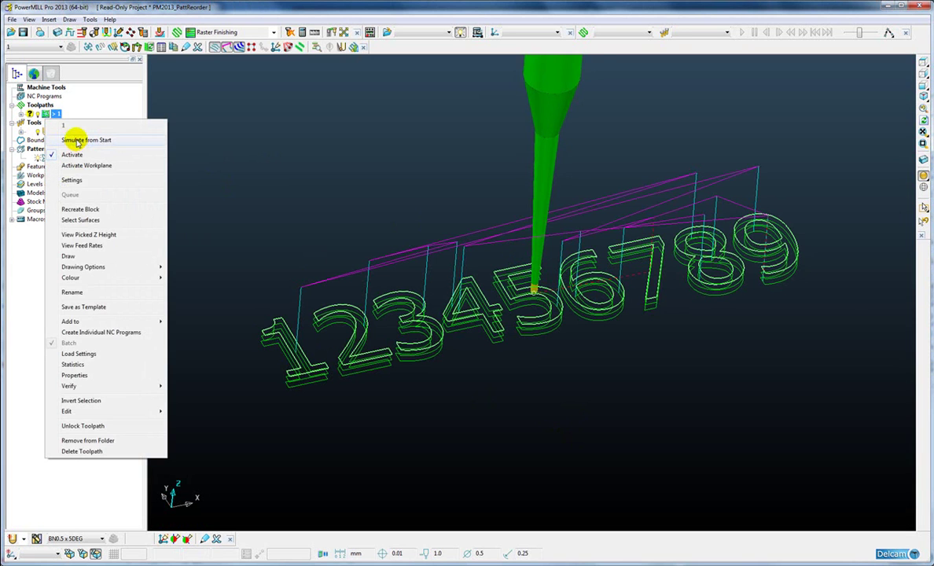
{"action": "left_click", "coordinate": [76, 139]}
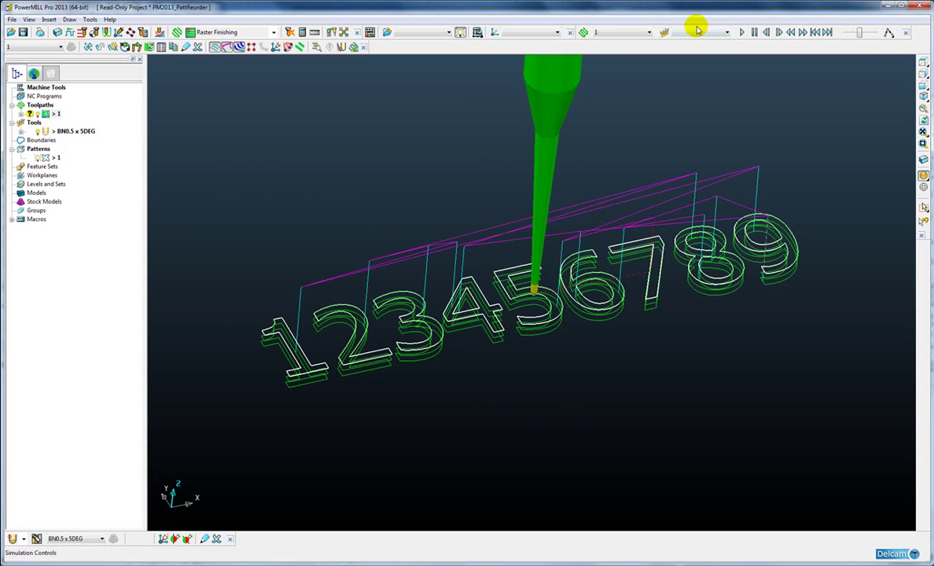
{"action": "left_click", "coordinate": [740, 32]}
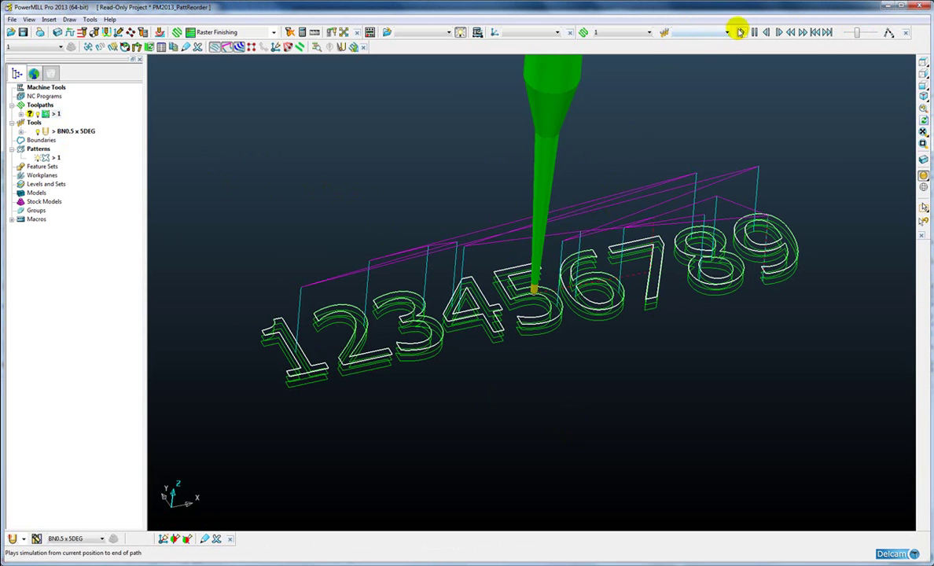
{"action": "left_click", "coordinate": [741, 32]}
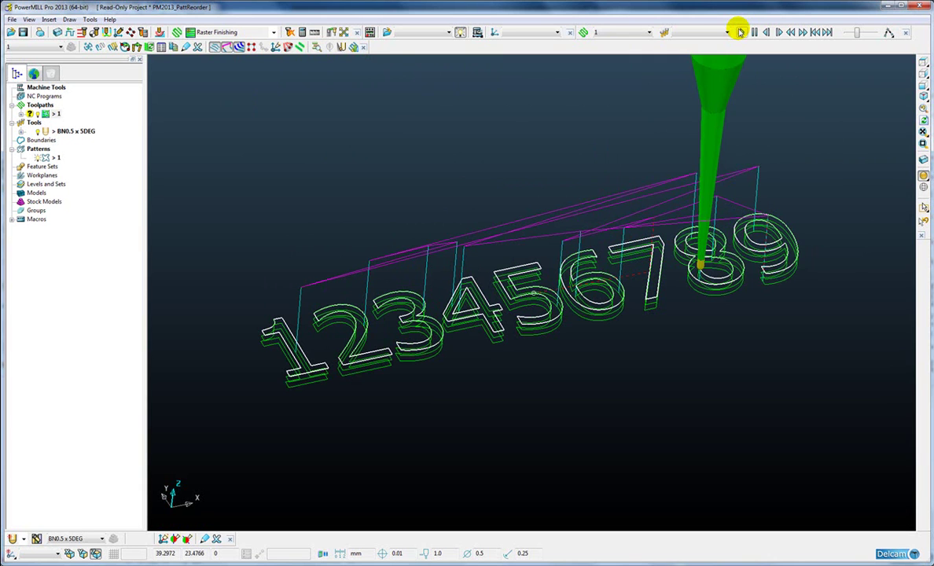
{"action": "left_click", "coordinate": [740, 32]}
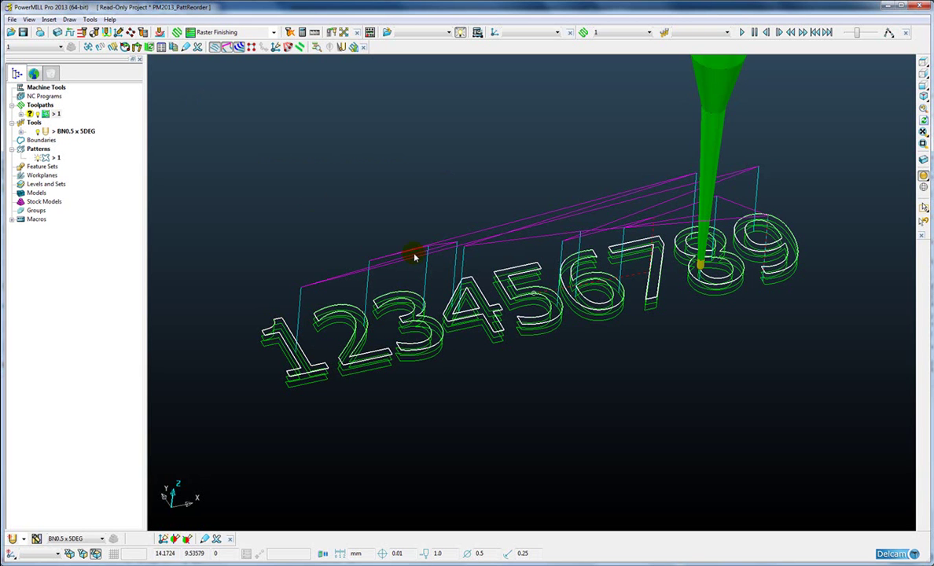
- Run automatic segment reordering on toolpath 1, accept the warning, and inspect the new links
{"action": "left_click", "coordinate": [161, 47]}
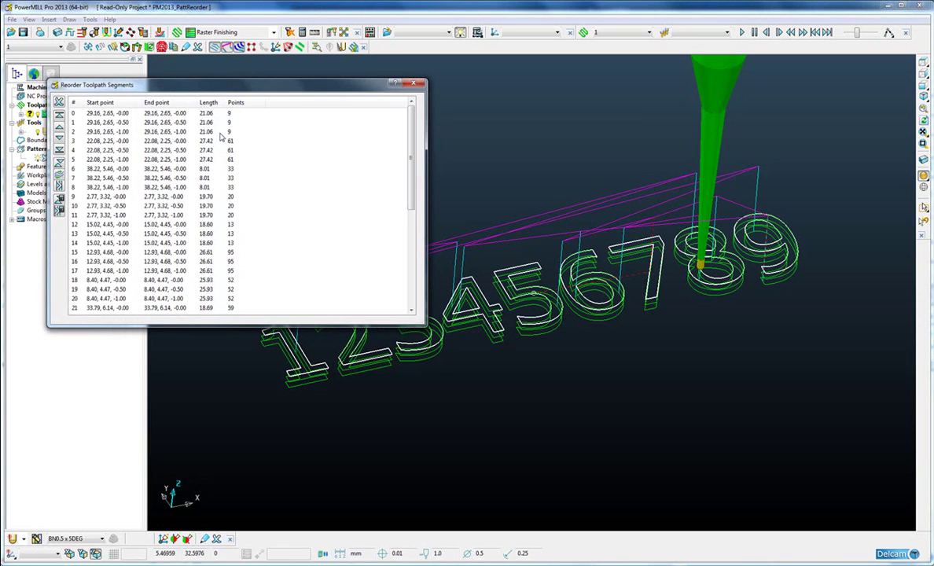
{"action": "left_click_drag", "start_coordinate": [235, 84], "coordinate": [300, 83]}
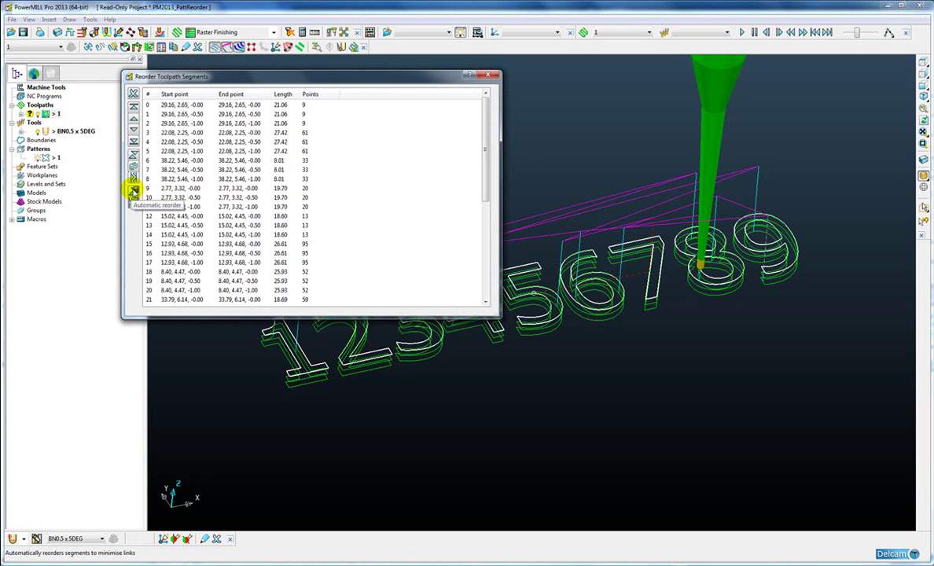
{"action": "left_click", "coordinate": [134, 191]}
{"action": "left_click", "coordinate": [212, 213]}
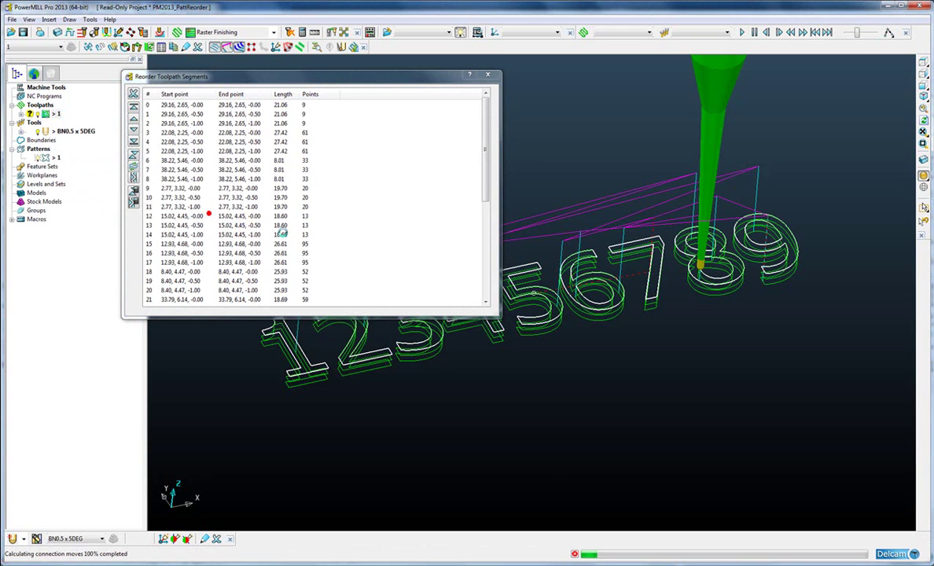
{"action": "left_click", "coordinate": [489, 76]}
{"action": "middle_click_drag", "start_coordinate": [463, 205], "coordinate": [571, 346]}
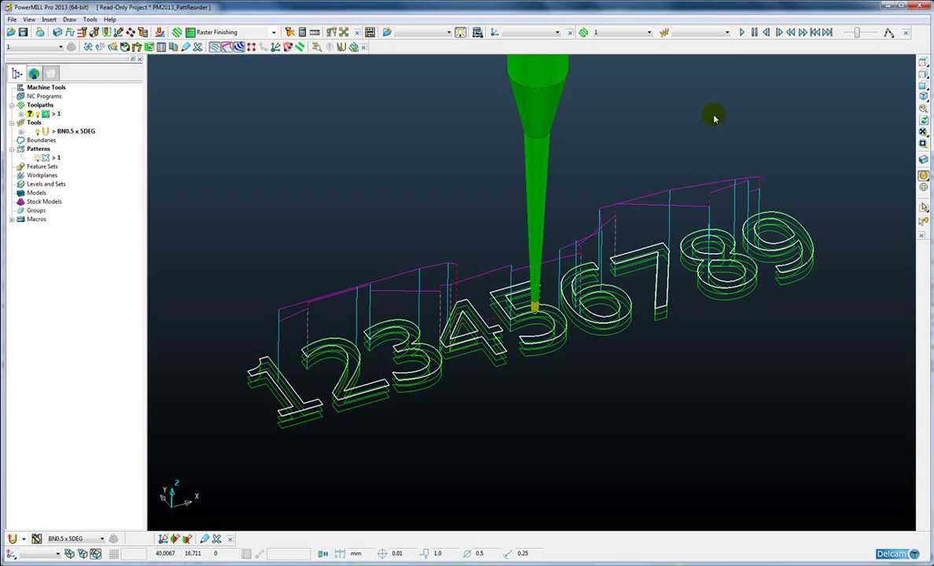
- Play the reordered toolpath 1 simulation from its start along the numbers
{"action": "right_click", "coordinate": [46, 114]}
{"action": "left_click", "coordinate": [78, 136]}
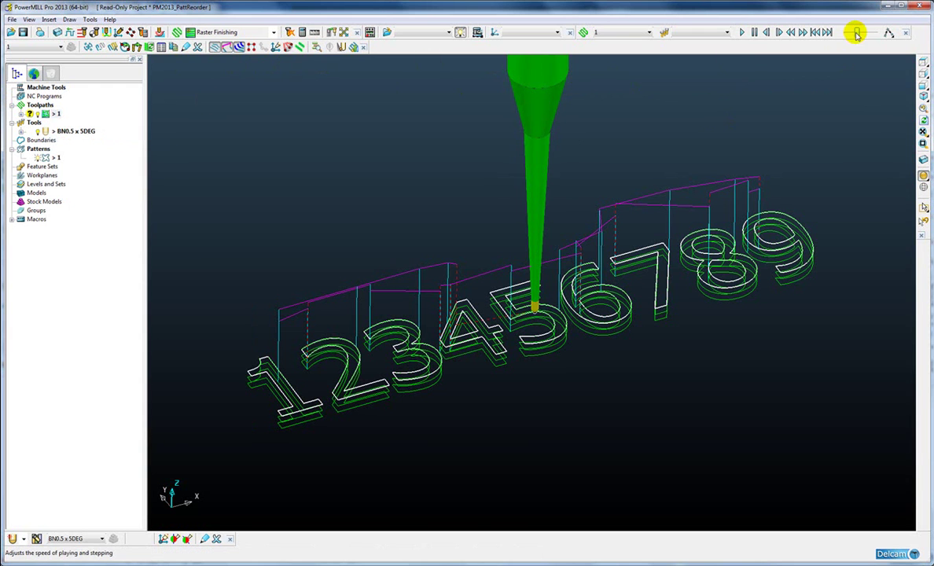
{"action": "left_click", "coordinate": [741, 33]}
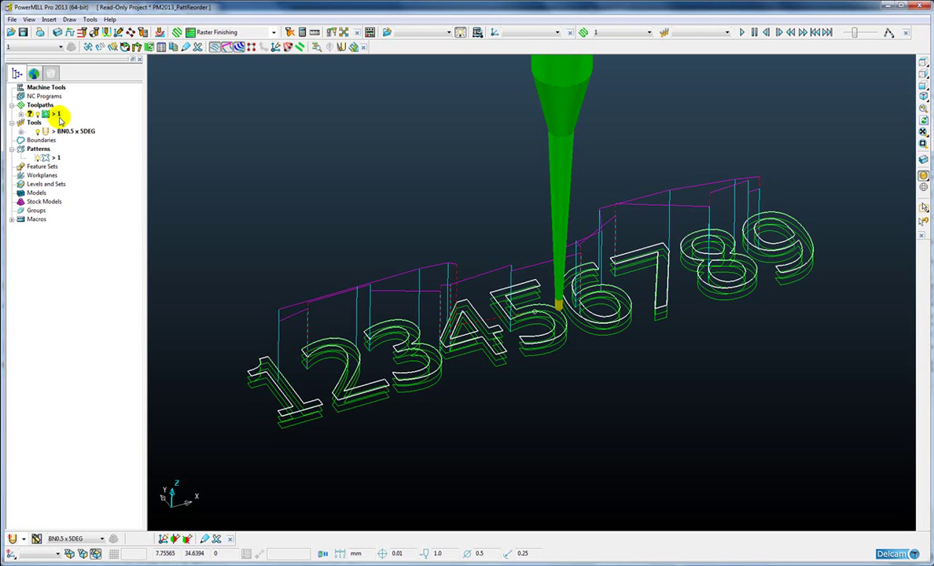
- Make toolpath 1 invalid through its Edit menu so only the digit outlines show
{"action": "left_click", "coordinate": [47, 116]}
{"action": "right_click", "coordinate": [48, 115]}
{"action": "mouse_move", "coordinate": [68, 409]}
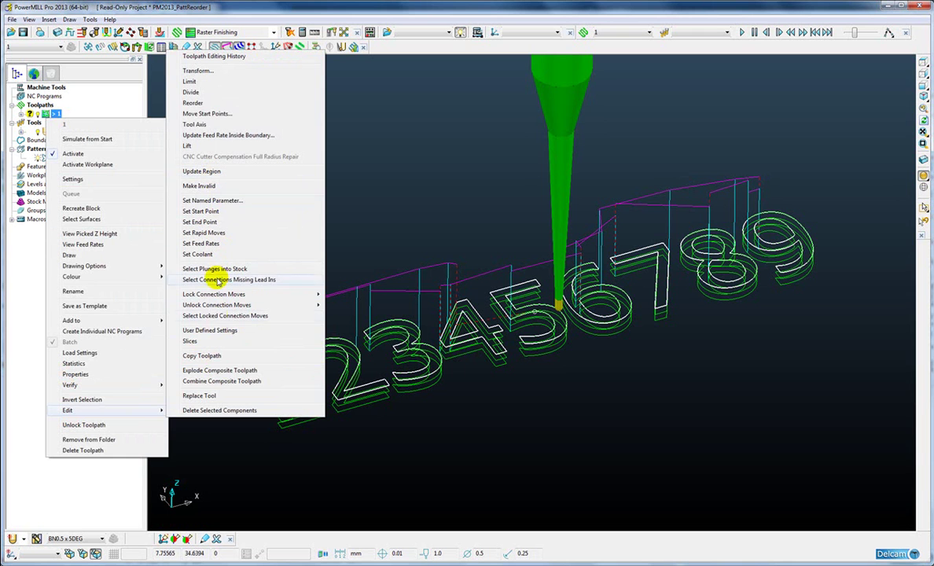
{"action": "left_click", "coordinate": [200, 186]}
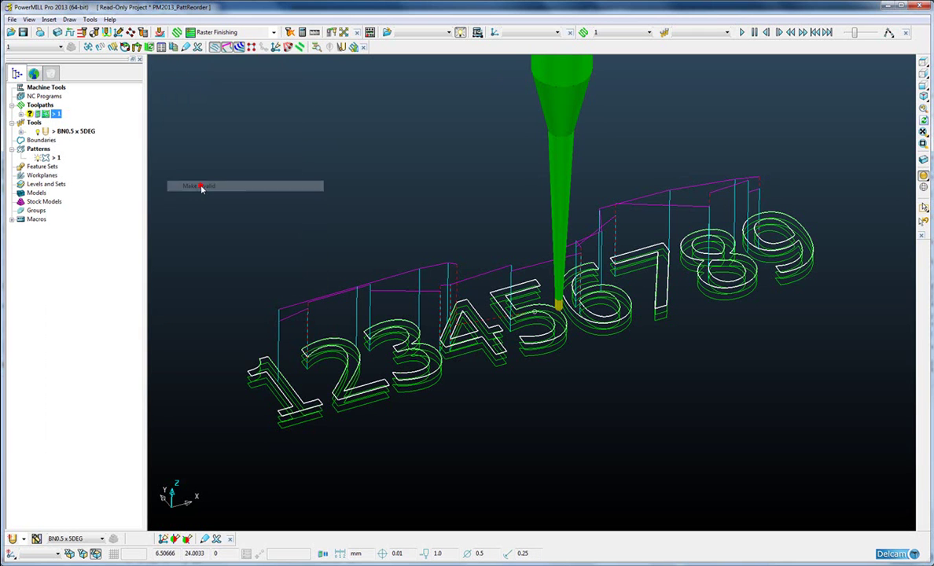
{"action": "left_click", "coordinate": [258, 195]}
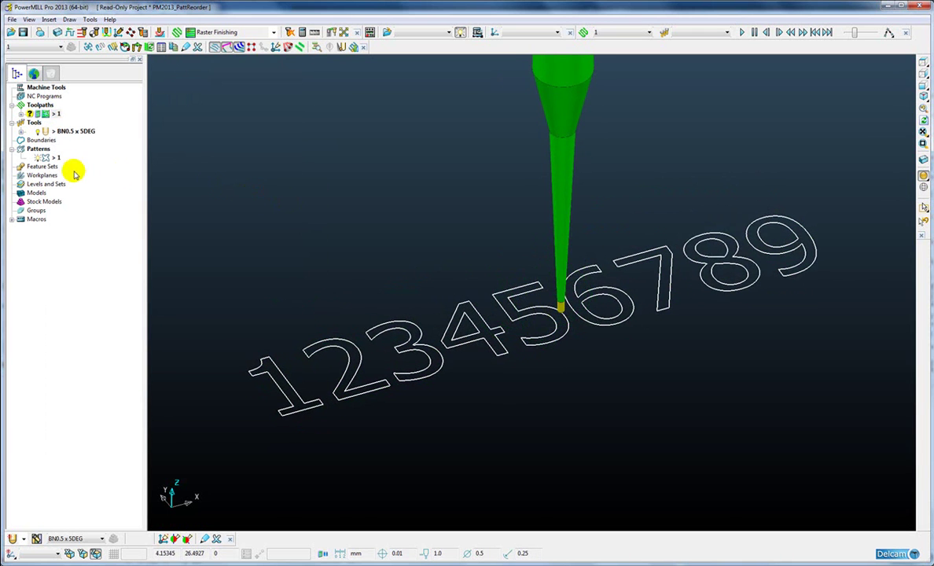
- Open pattern 1 in the Curve Editor and tilt the view of the digit curves
{"action": "right_click", "coordinate": [45, 158]}
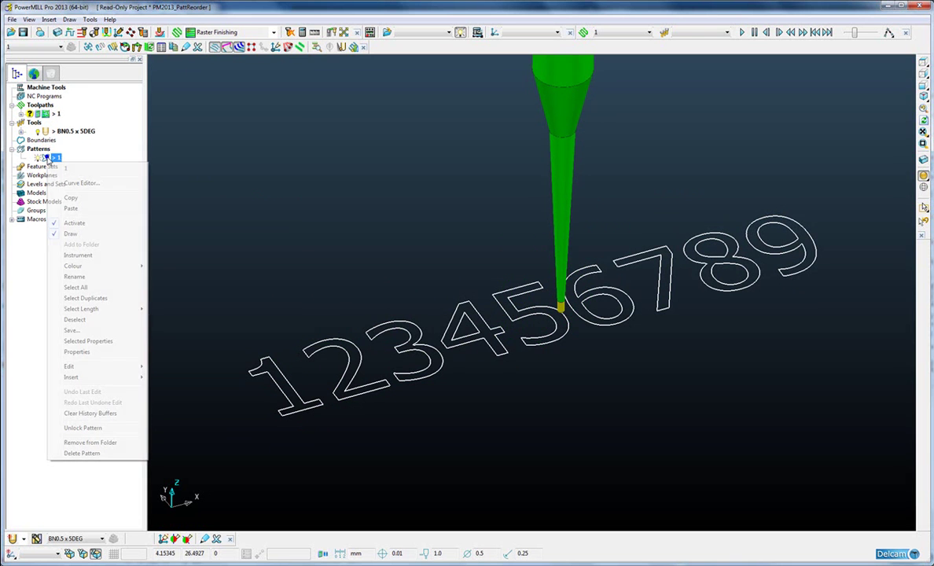
{"action": "left_click", "coordinate": [76, 184]}
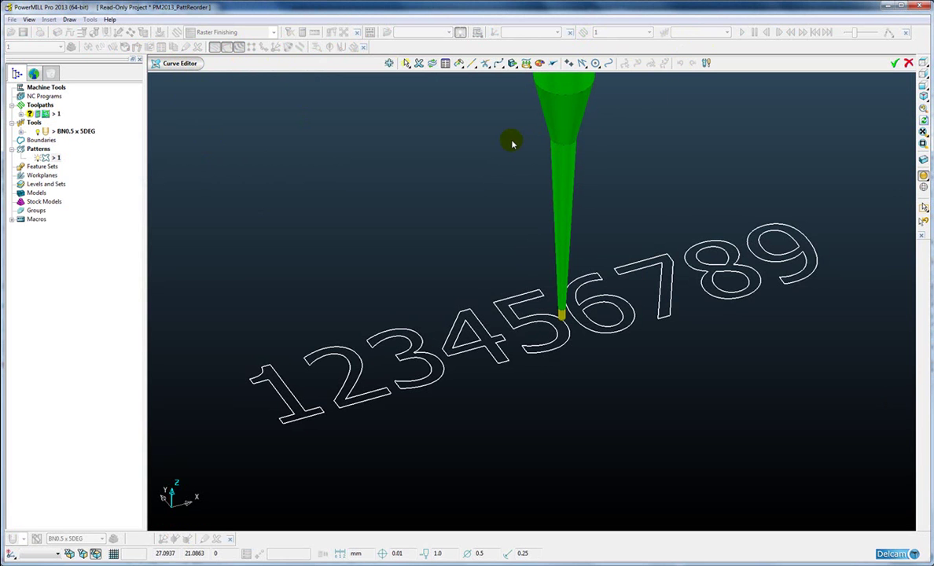
{"action": "middle_click_drag", "start_coordinate": [484, 327], "coordinate": [490, 332]}
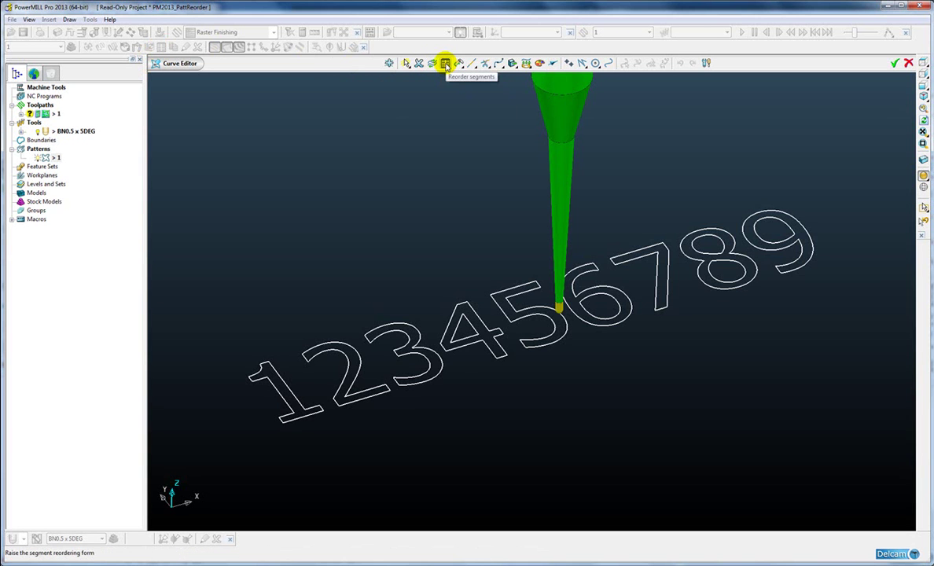
- Open the Reorder Curve Segments list, switch to the top XY view, and pan the digits
{"action": "left_click", "coordinate": [444, 64]}
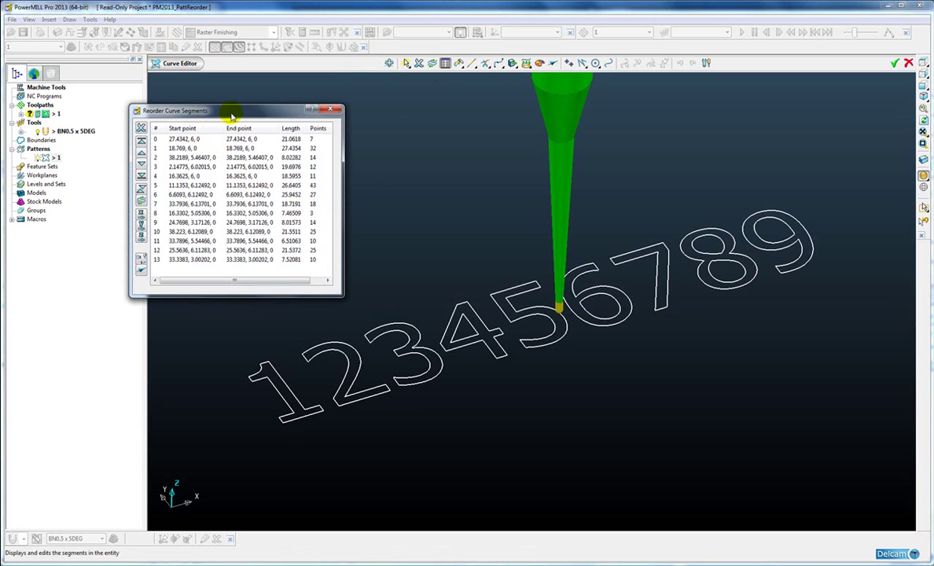
{"action": "left_click_drag", "start_coordinate": [231, 116], "coordinate": [202, 120]}
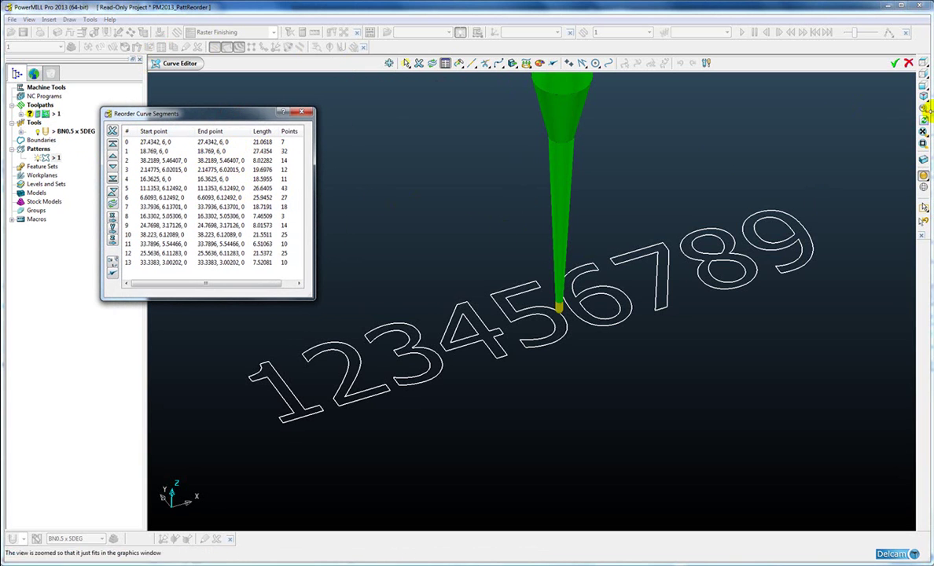
{"action": "left_click", "coordinate": [921, 70]}
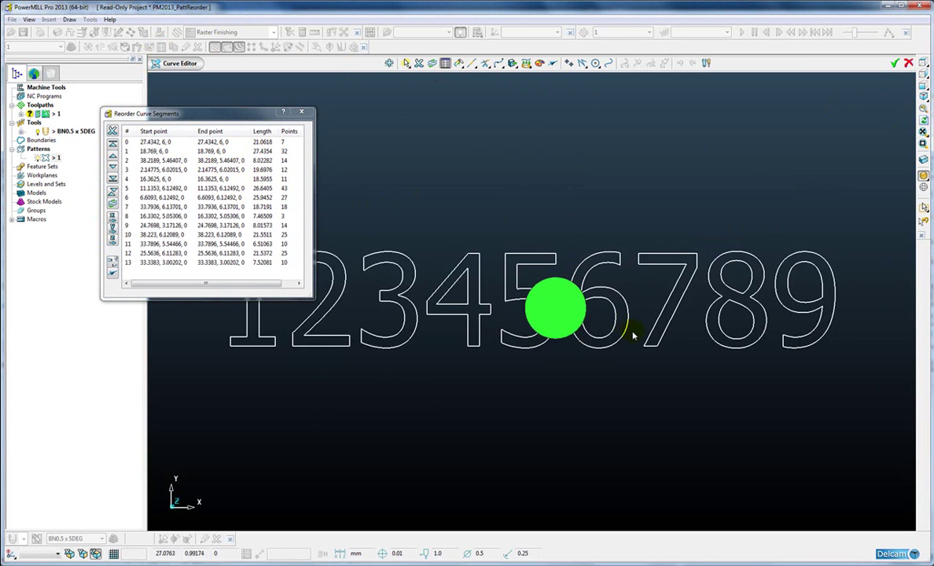
{"action": "middle_click_drag", "start_coordinate": [633, 336], "coordinate": [593, 385], "text": "shift"}
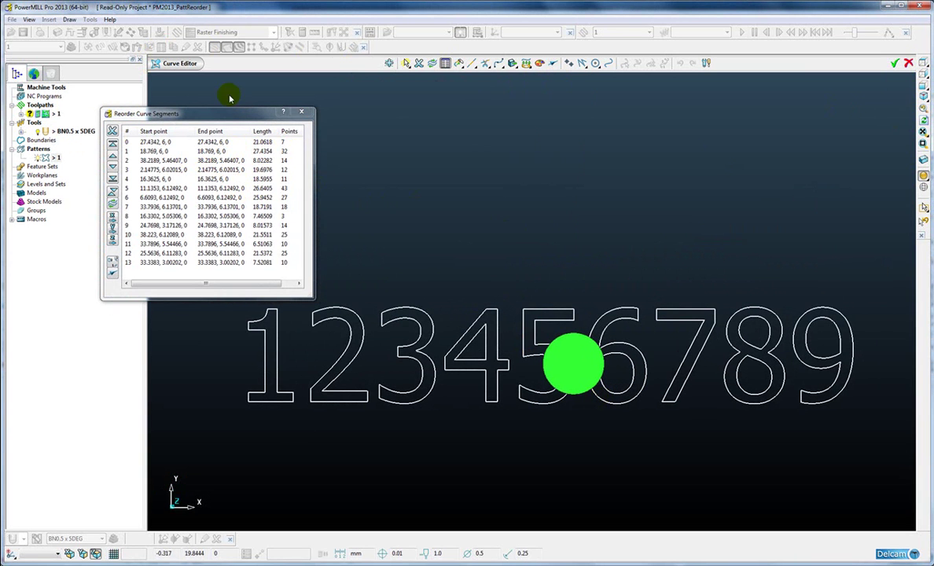
{"action": "left_click_drag", "start_coordinate": [234, 113], "coordinate": [239, 101]}
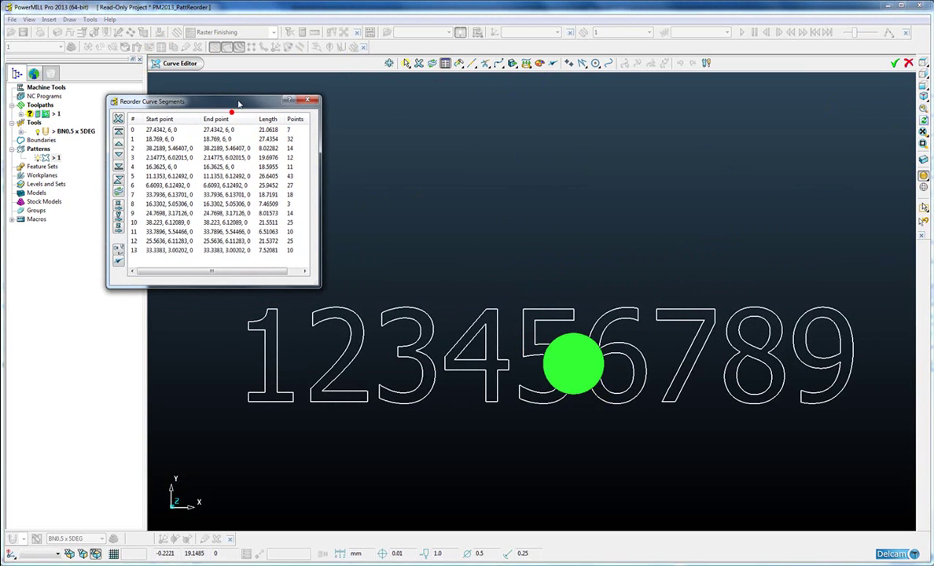
- Show segment numbers on the digit outlines and check segments 0, 1 and 3 in the list
{"action": "left_click", "coordinate": [118, 249]}
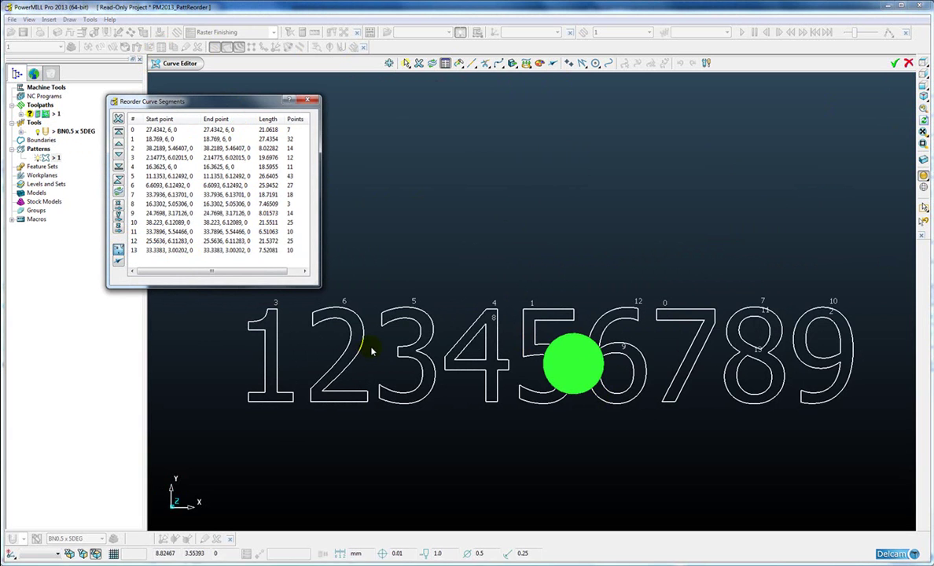
{"action": "middle_click_drag", "start_coordinate": [375, 352], "coordinate": [387, 362], "text": "shift"}
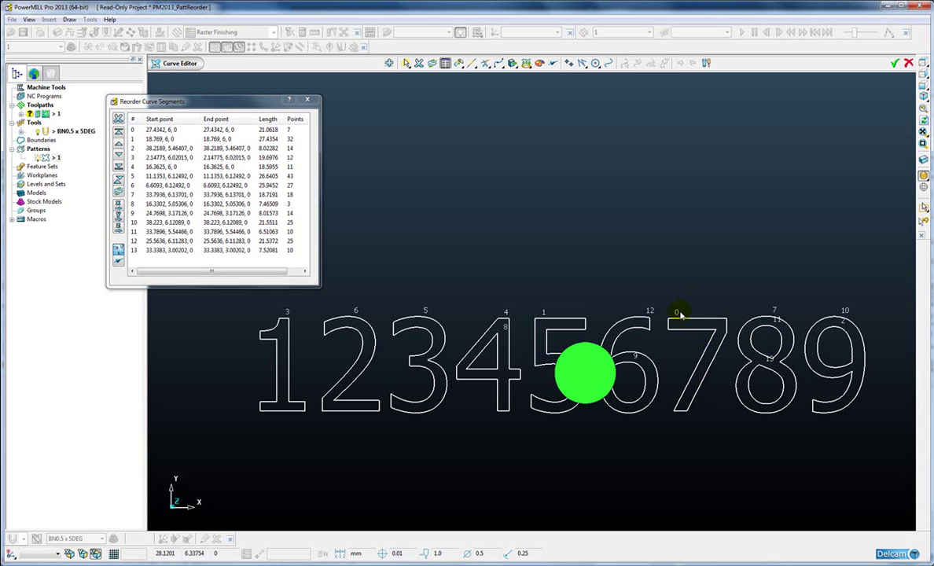
{"action": "left_click", "coordinate": [157, 129]}
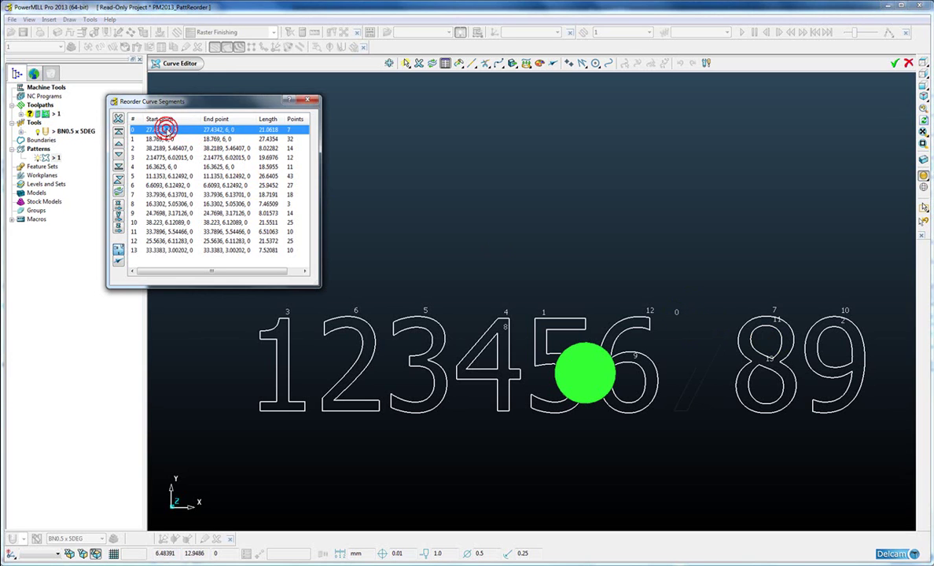
{"action": "left_click", "coordinate": [163, 139]}
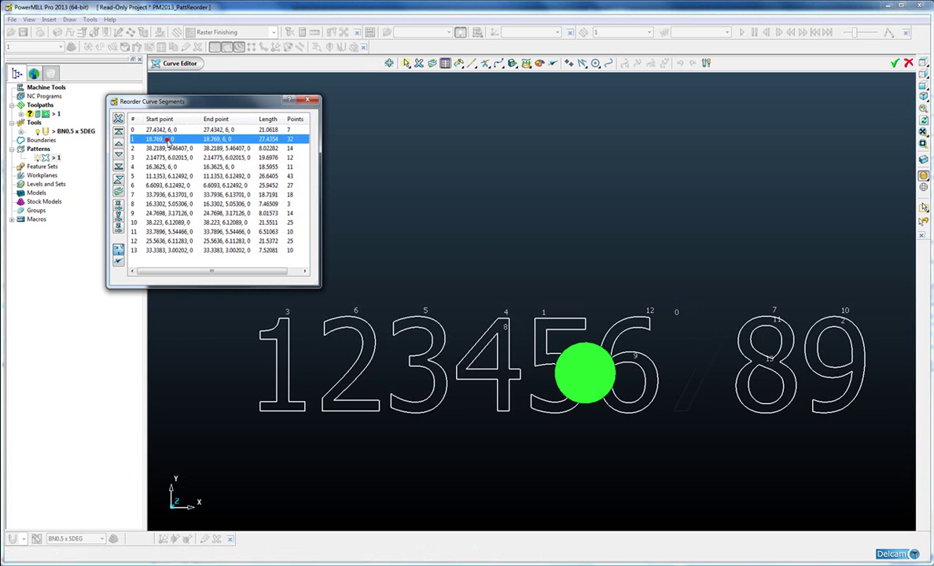
{"action": "left_click", "coordinate": [165, 156]}
{"action": "left_click", "coordinate": [559, 173]}
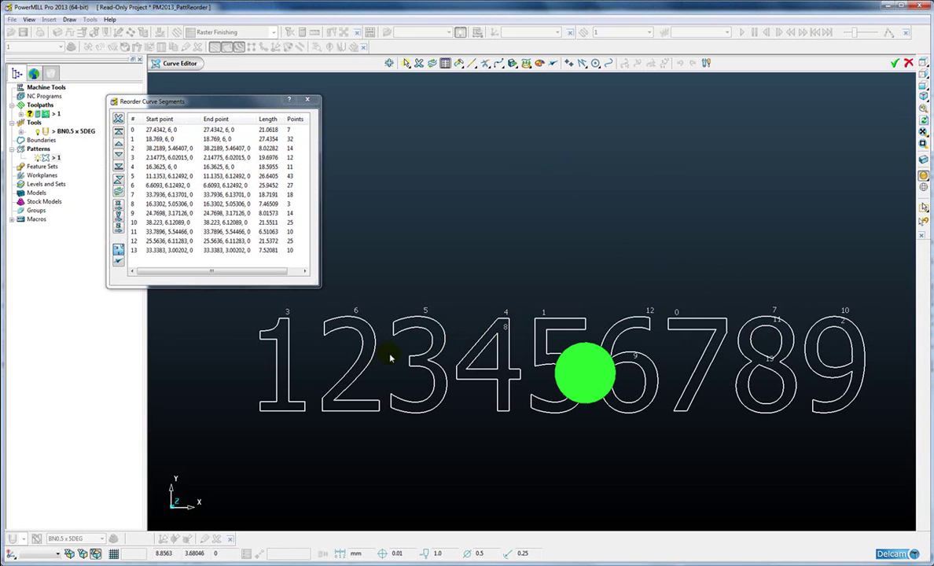
- Move the outlines of digits 1, 2, 3 and 4 to the end of the order
{"action": "left_click", "coordinate": [246, 321]}
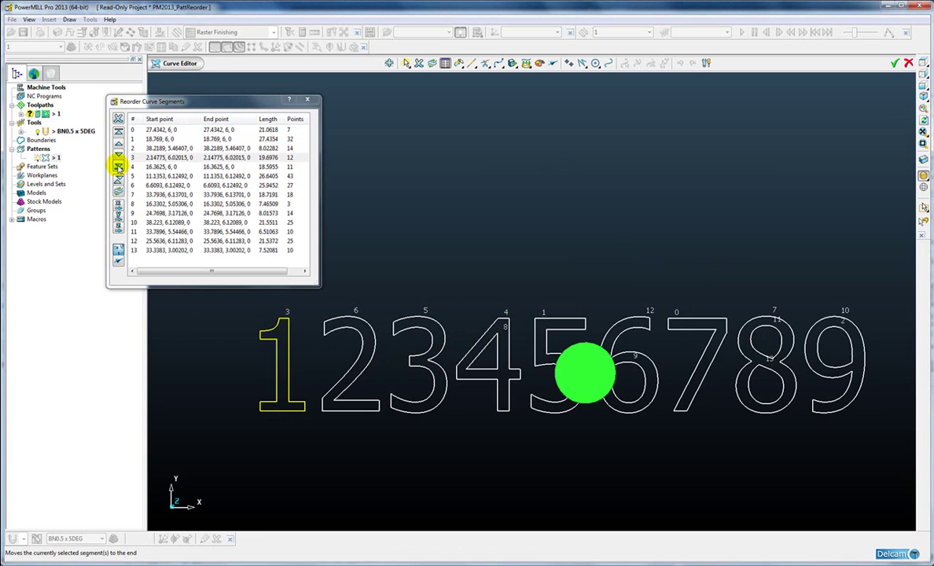
{"action": "left_click", "coordinate": [118, 168]}
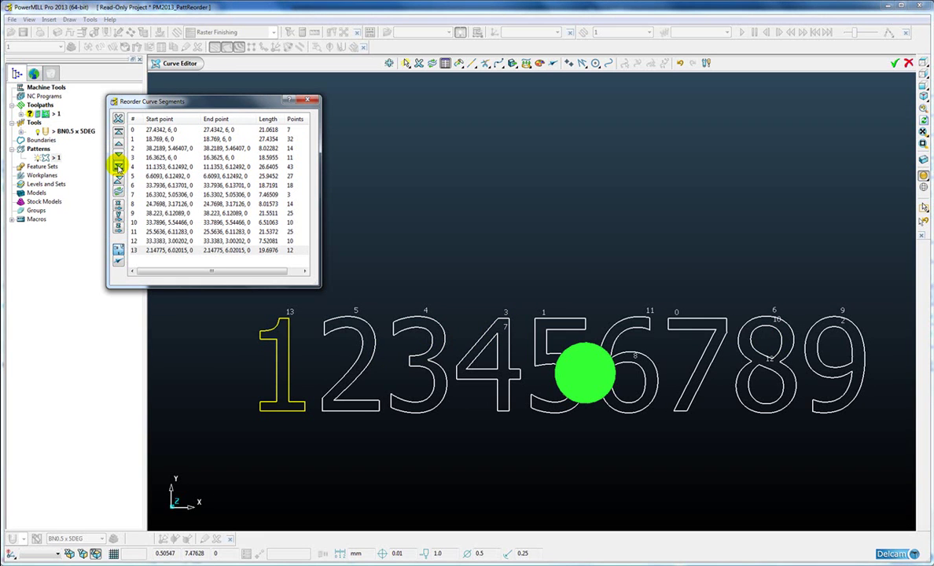
{"action": "left_click", "coordinate": [352, 318]}
{"action": "left_click", "coordinate": [118, 166]}
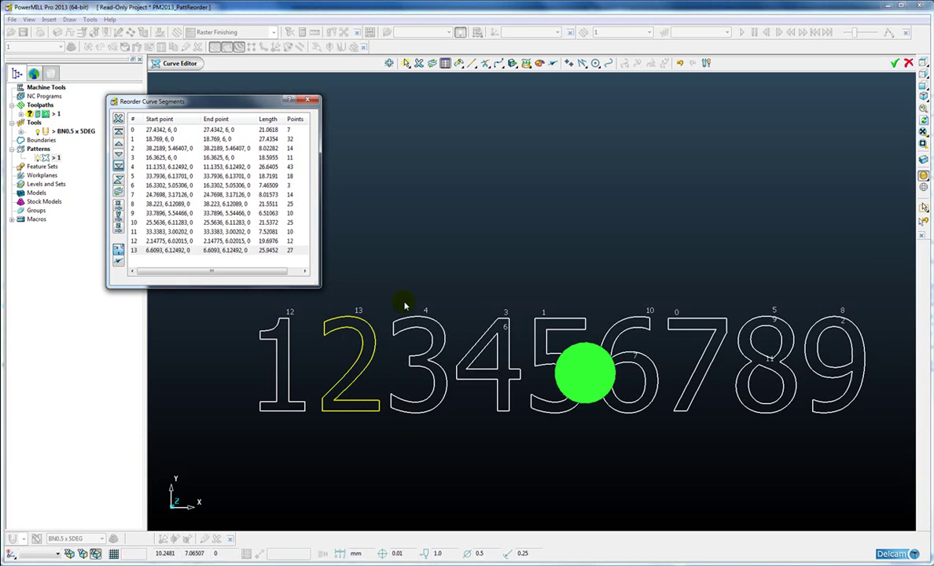
{"action": "left_click", "coordinate": [412, 316]}
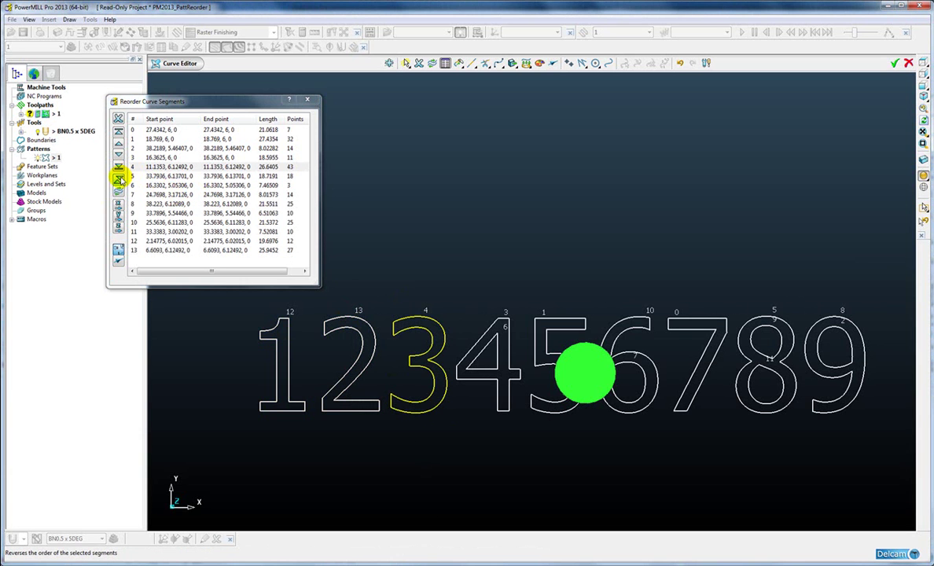
{"action": "left_click", "coordinate": [118, 167]}
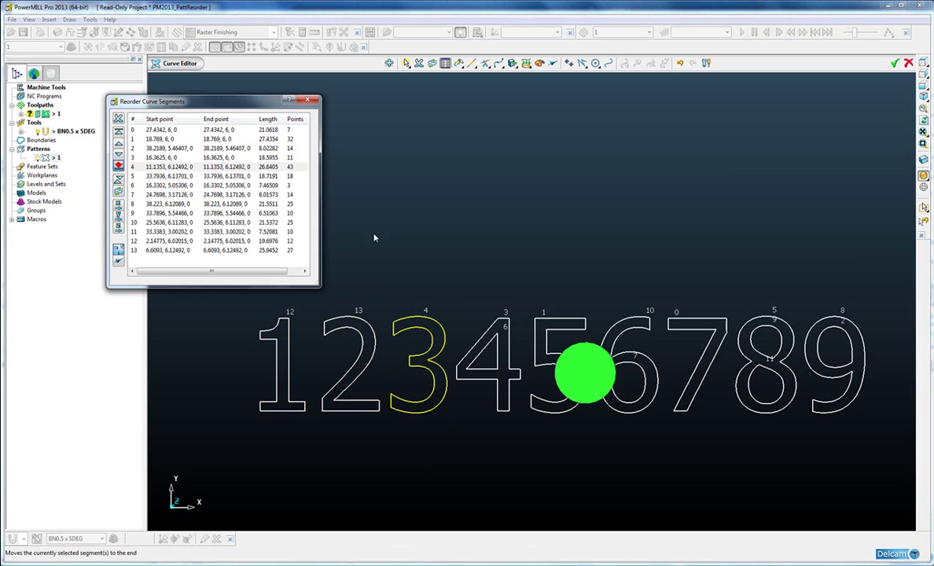
{"action": "left_click_drag", "start_coordinate": [456, 271], "coordinate": [480, 432]}
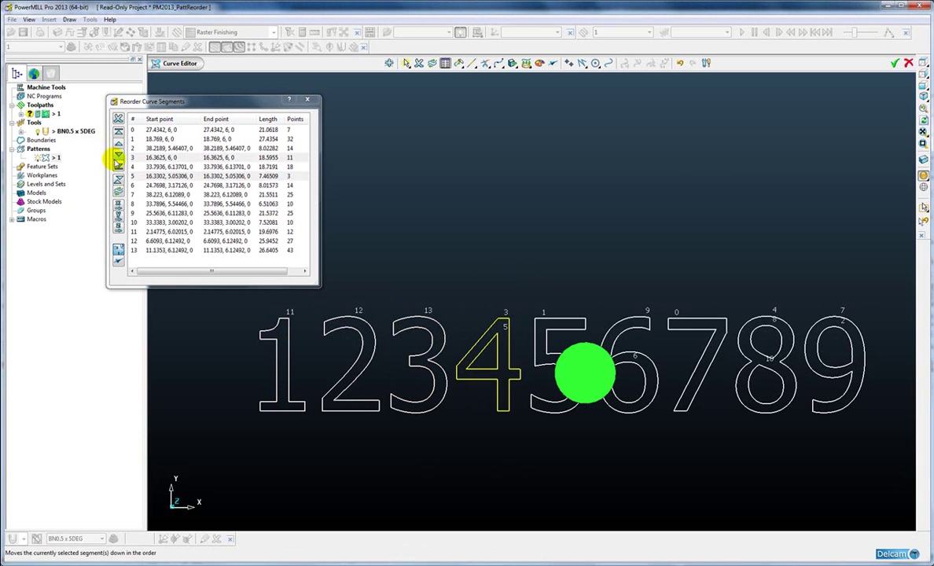
{"action": "left_click", "coordinate": [118, 166]}
- Move the outlines of digits 5, 6, 7, 8 and 9 to the end, in order
{"action": "left_click", "coordinate": [549, 363]}
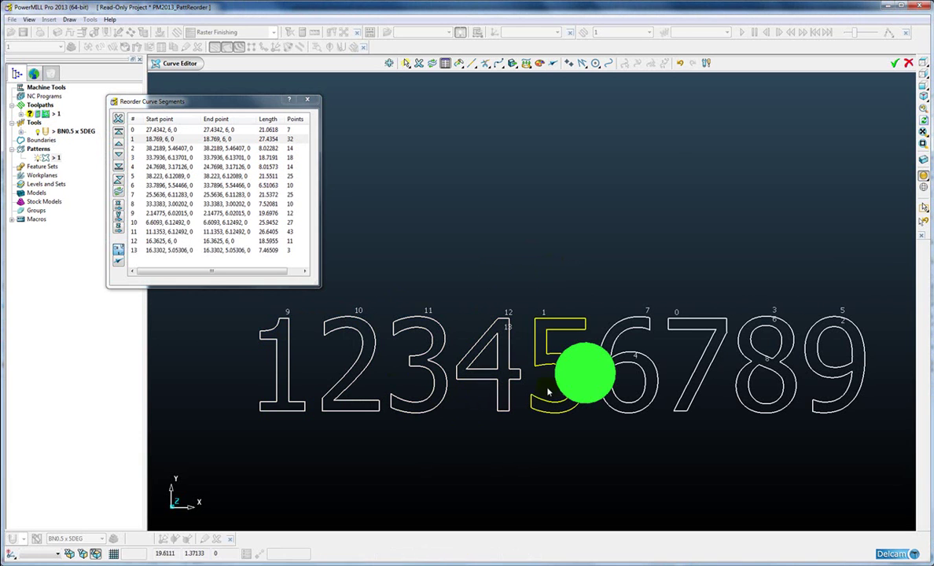
{"action": "left_click", "coordinate": [118, 167]}
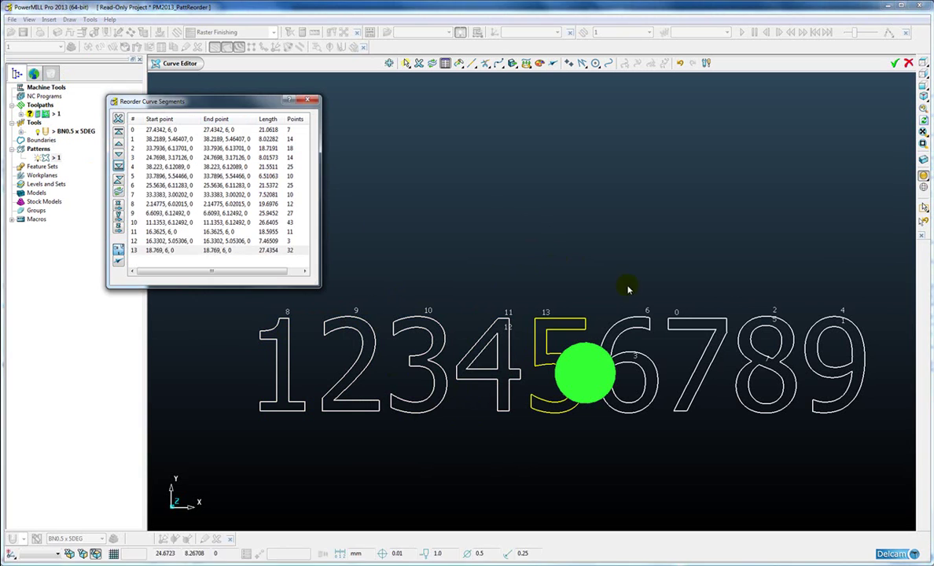
{"action": "left_click_drag", "start_coordinate": [624, 287], "coordinate": [669, 276]}
{"action": "left_click", "coordinate": [118, 167]}
{"action": "left_click", "coordinate": [118, 168]}
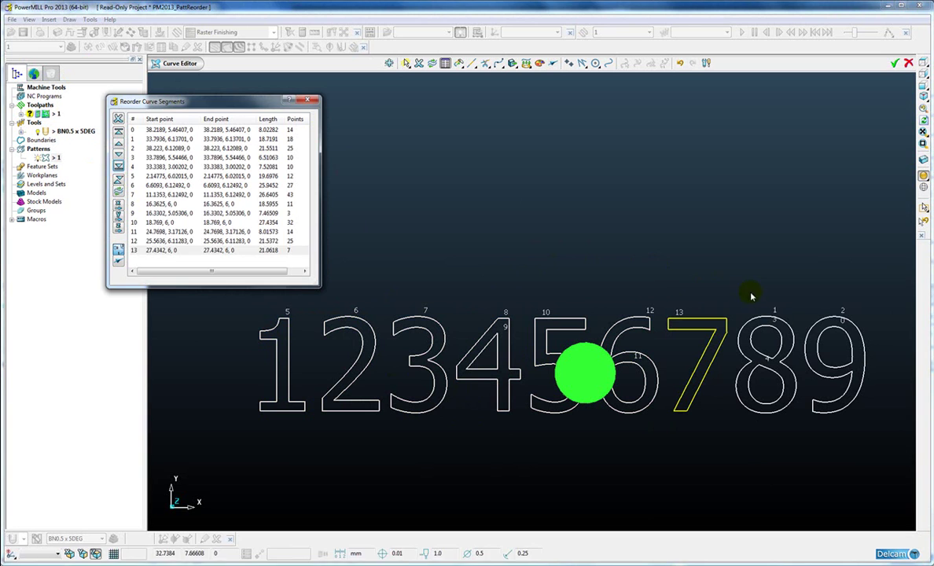
{"action": "left_click_drag", "start_coordinate": [755, 296], "coordinate": [766, 438]}
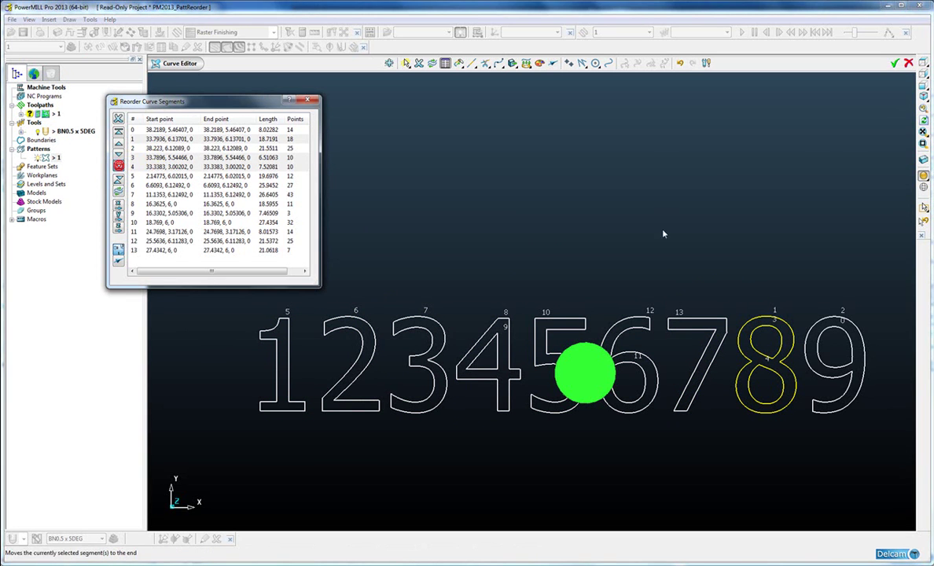
{"action": "left_click", "coordinate": [118, 167]}
{"action": "left_click_drag", "start_coordinate": [805, 298], "coordinate": [872, 421]}
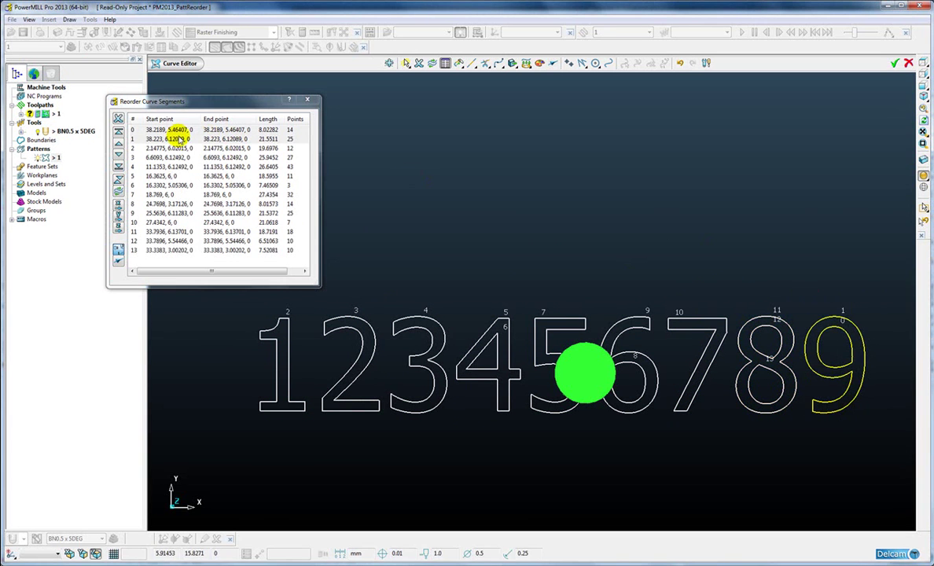
{"action": "left_click", "coordinate": [118, 168]}
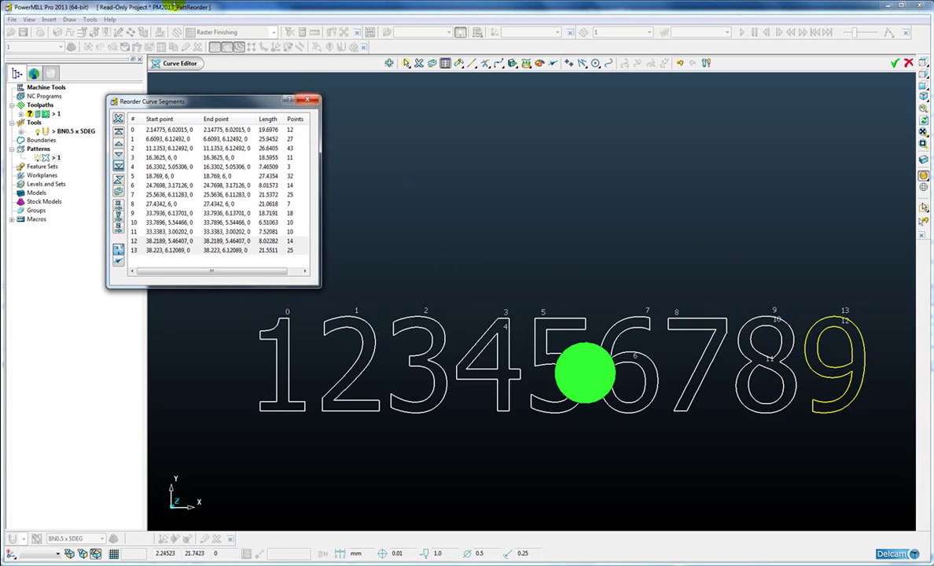
- Accept the curve edits, then reopen pattern 1 in the Curve Editor with Reorder Curve Segments
{"action": "left_click", "coordinate": [307, 101]}
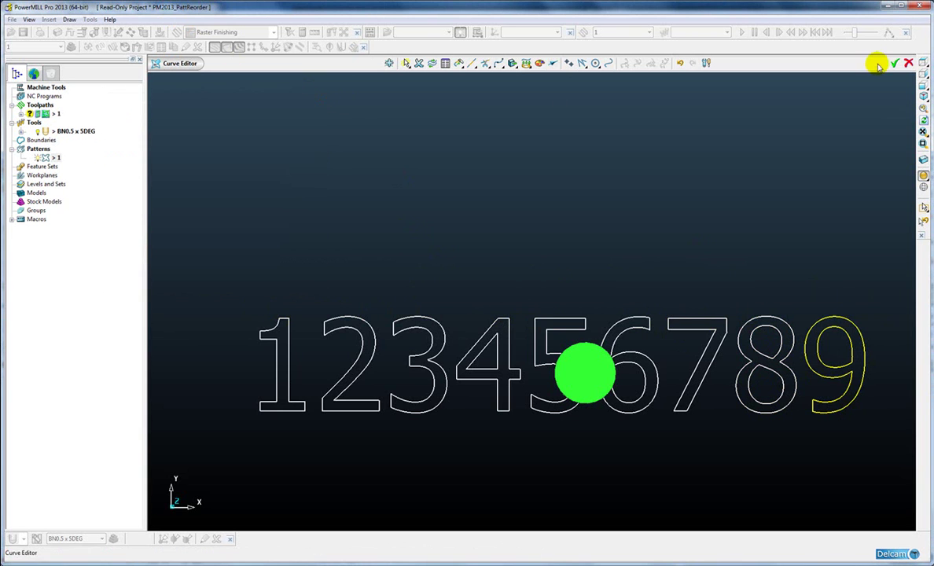
{"action": "left_click", "coordinate": [909, 63]}
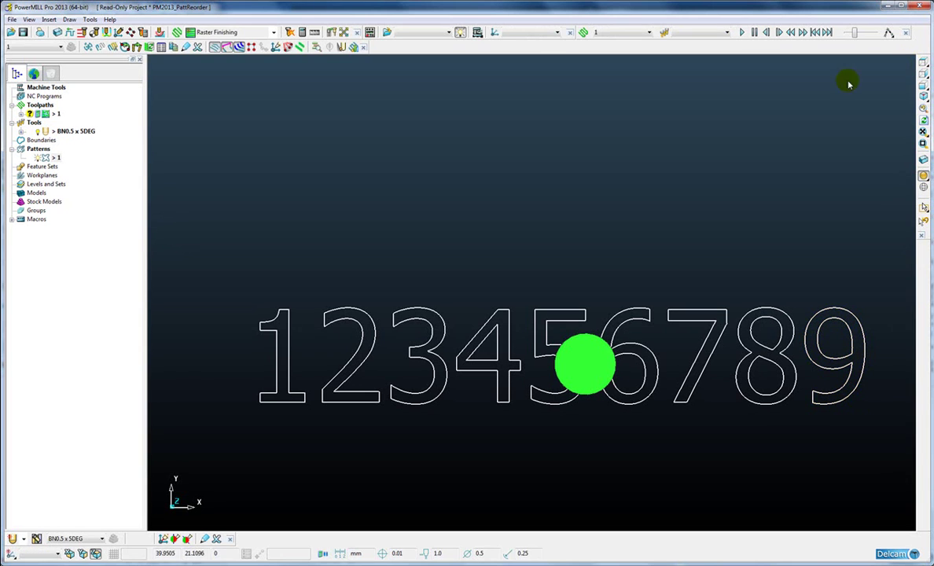
{"action": "right_click", "coordinate": [45, 112]}
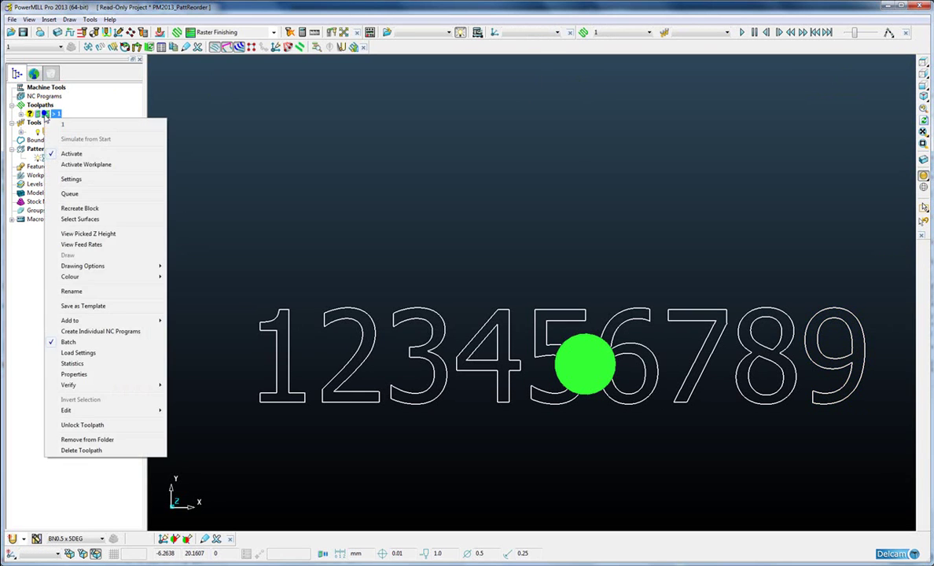
{"action": "right_click", "coordinate": [44, 158]}
{"action": "left_click", "coordinate": [78, 182]}
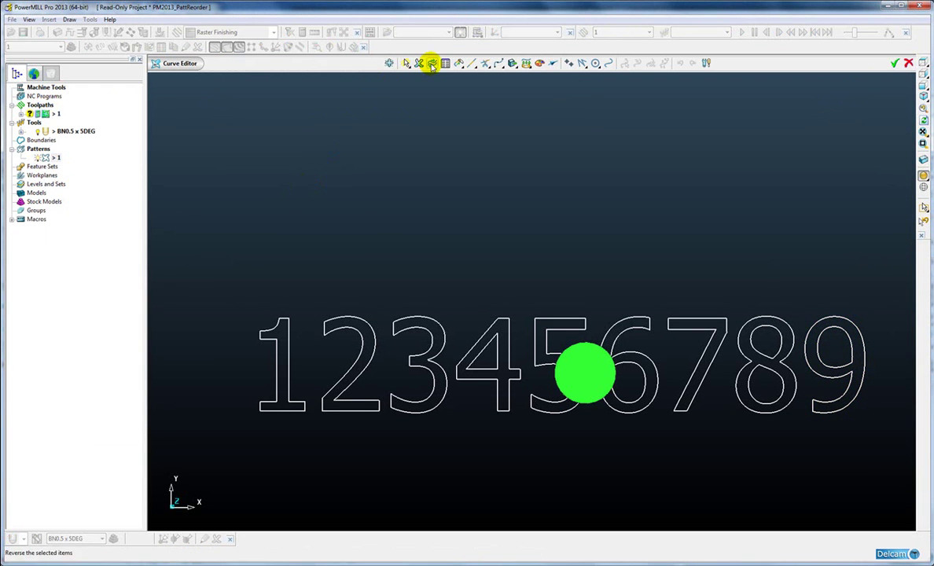
{"action": "left_click", "coordinate": [444, 64]}
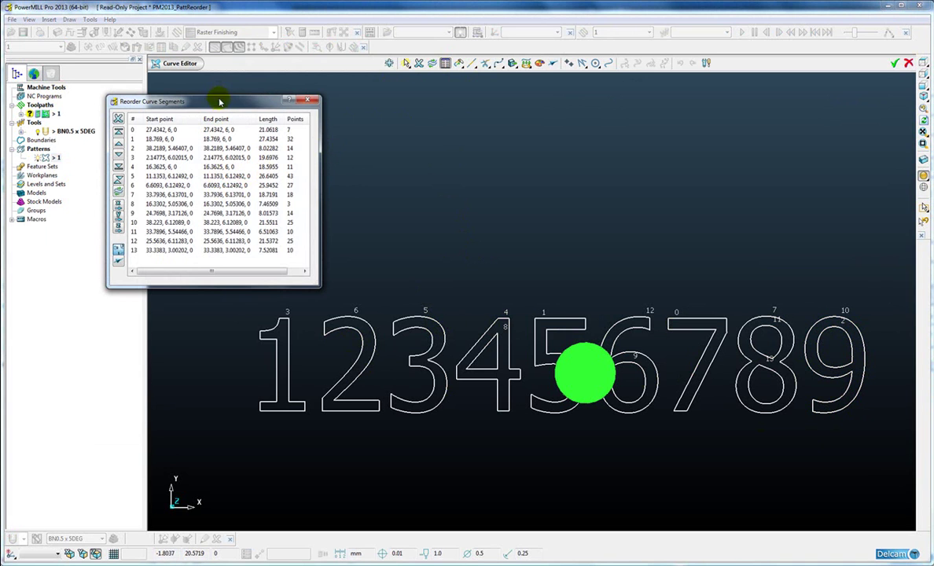
- Sort pattern 1's segments by start point in X, briefly toggling direction instrumentation on and off
{"action": "left_click_drag", "start_coordinate": [219, 96], "coordinate": [213, 90]}
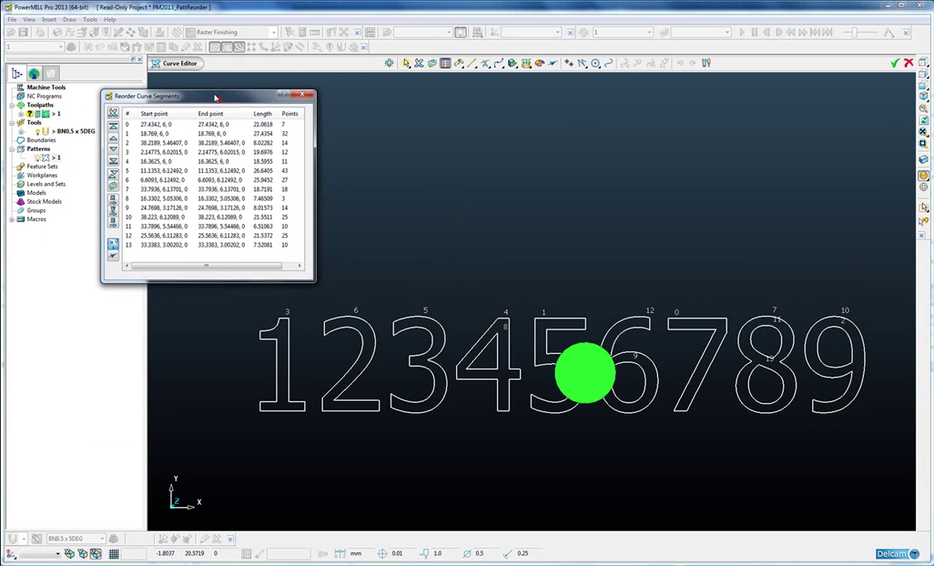
{"action": "left_click", "coordinate": [112, 201]}
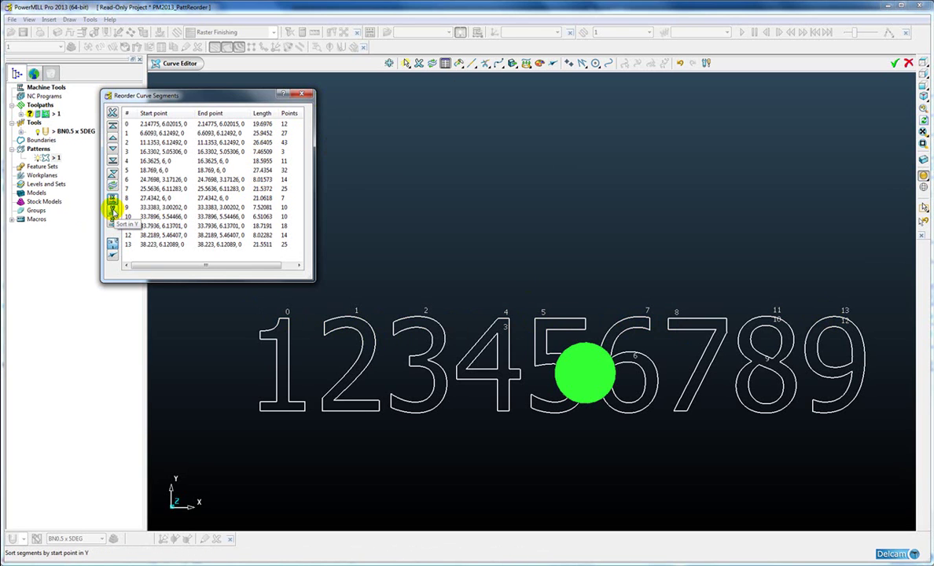
{"action": "left_click", "coordinate": [113, 255]}
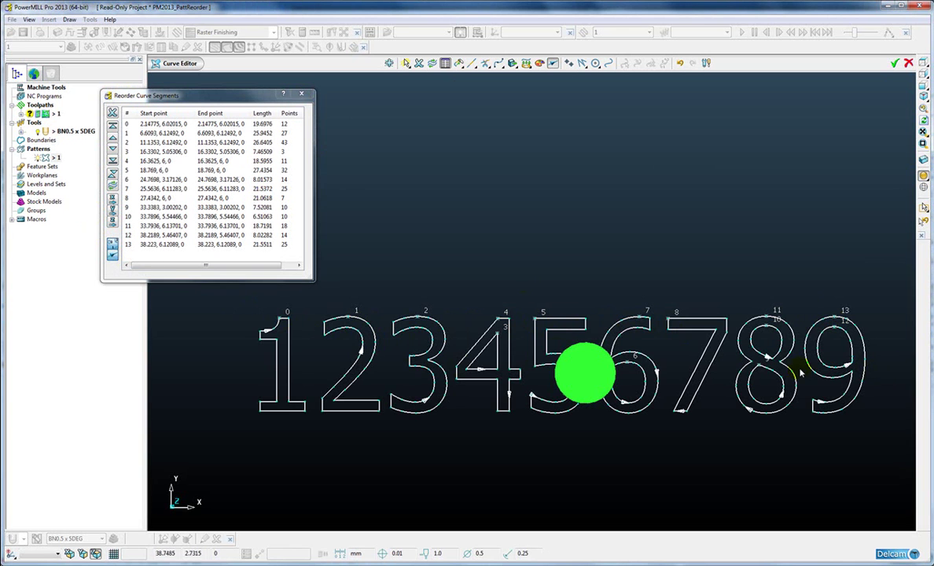
{"action": "left_click", "coordinate": [113, 253]}
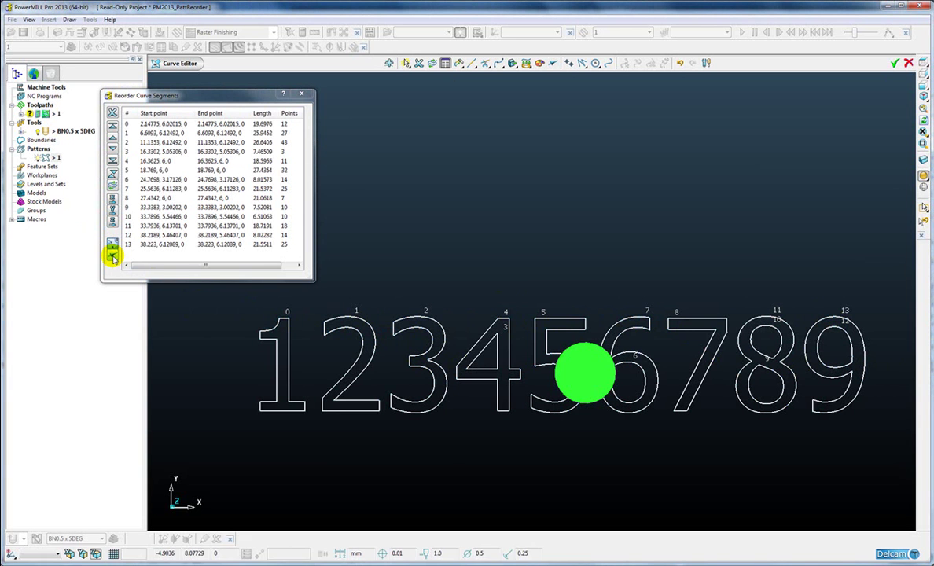
- Accept the reordered digit curve edits and recalculate toolpath 1 from its settings
{"action": "left_click", "coordinate": [301, 93]}
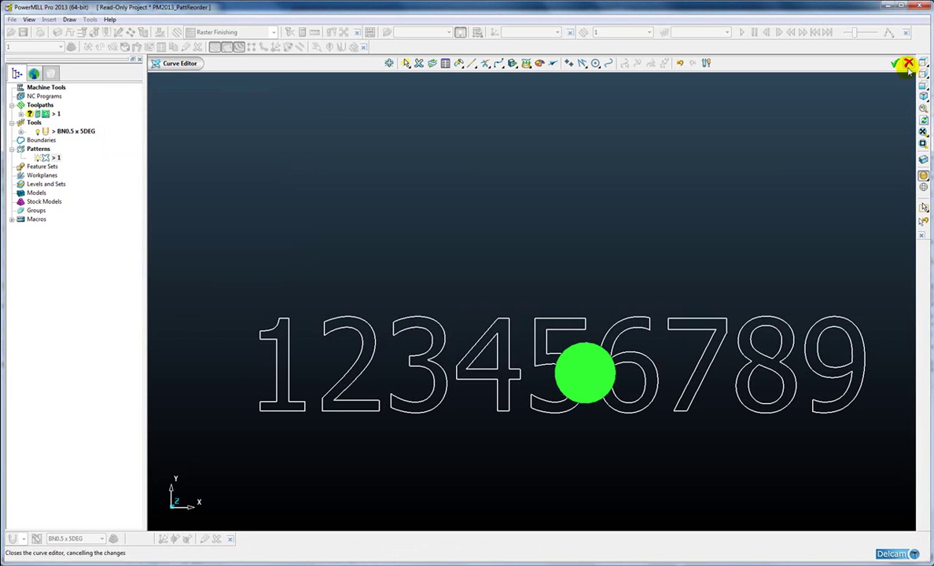
{"action": "left_click", "coordinate": [895, 64]}
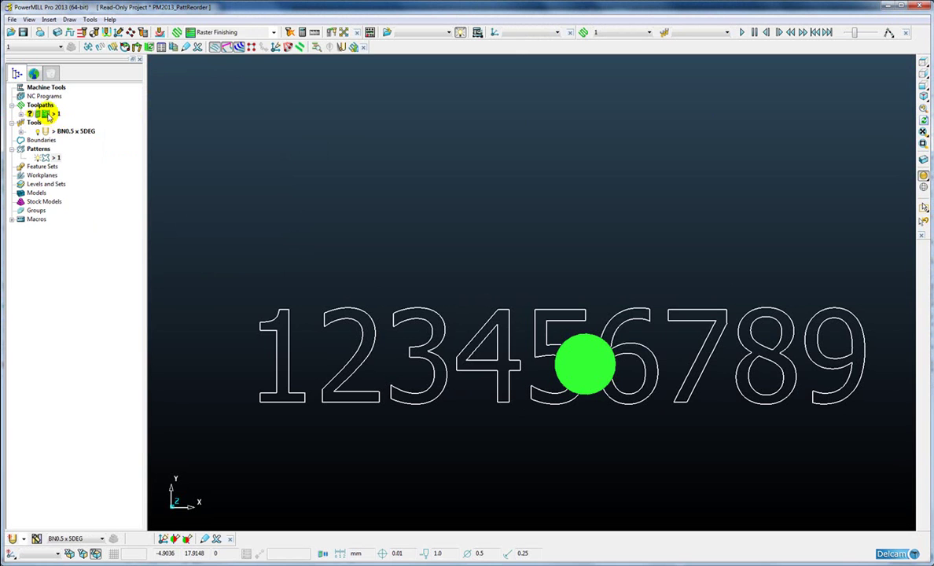
{"action": "right_click", "coordinate": [47, 115]}
{"action": "left_click", "coordinate": [70, 179]}
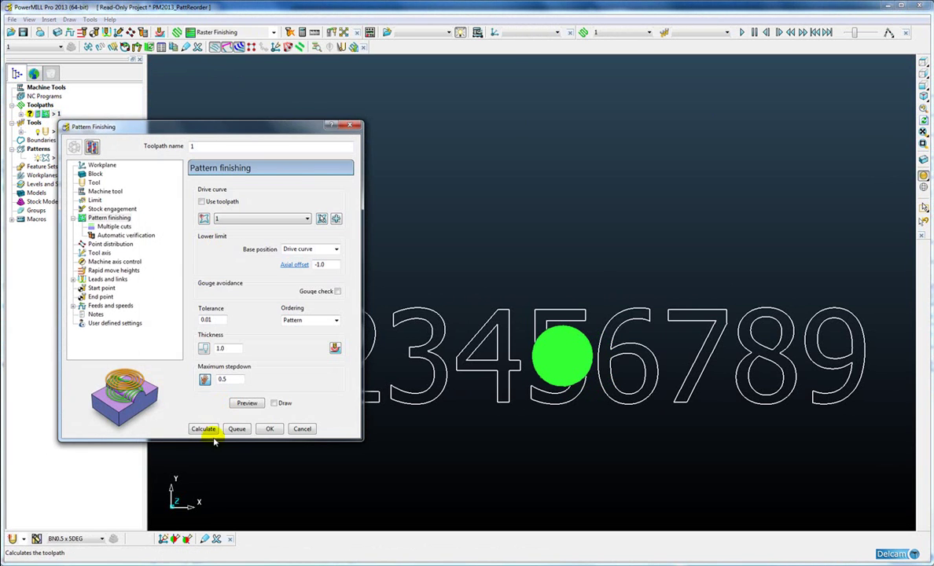
{"action": "left_click", "coordinate": [206, 428]}
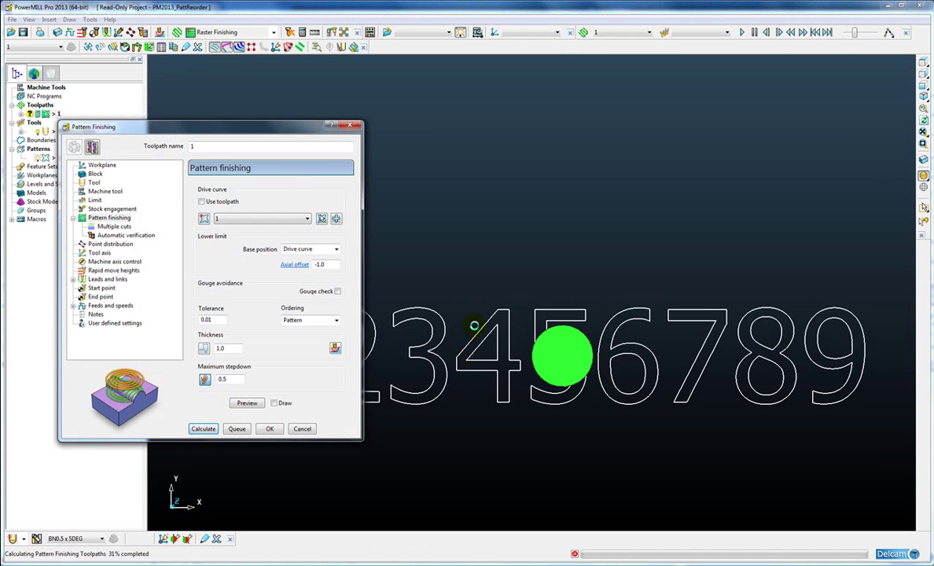
{"action": "left_click", "coordinate": [304, 428]}
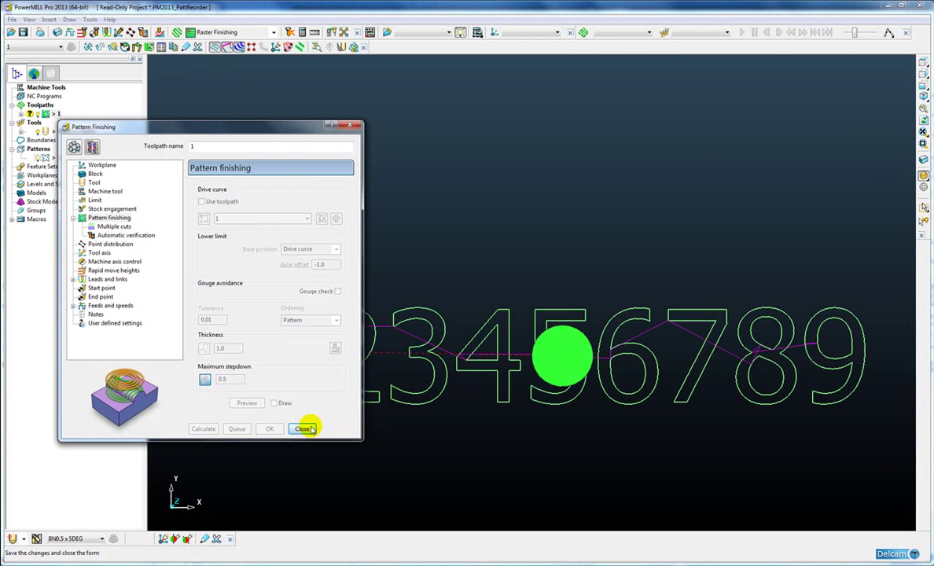
- Play a simulation of toolpath 1 from its start, engraving digit 1 first
{"action": "scroll", "coordinate": [475, 146], "scroll_direction": "up", "scroll_amount": 5}
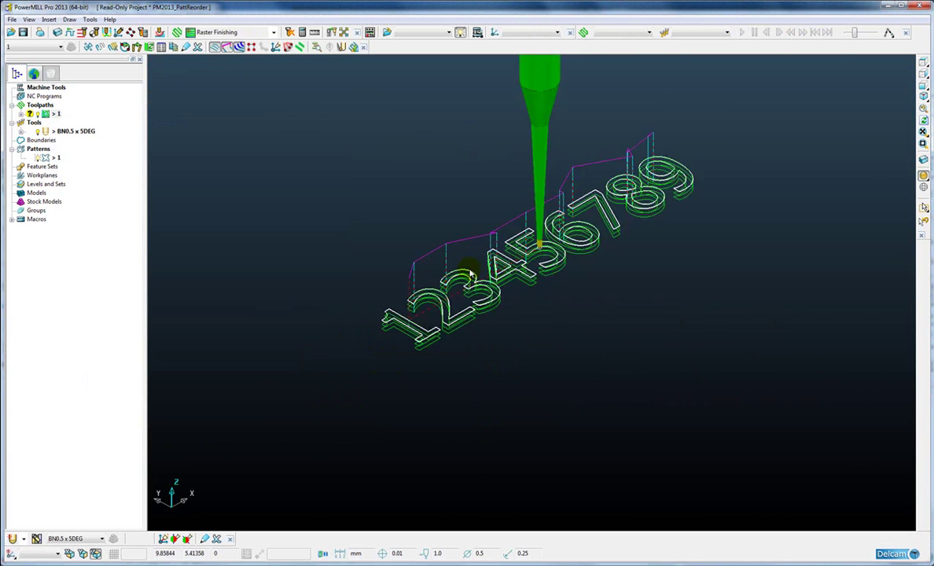
{"action": "right_click", "coordinate": [52, 116]}
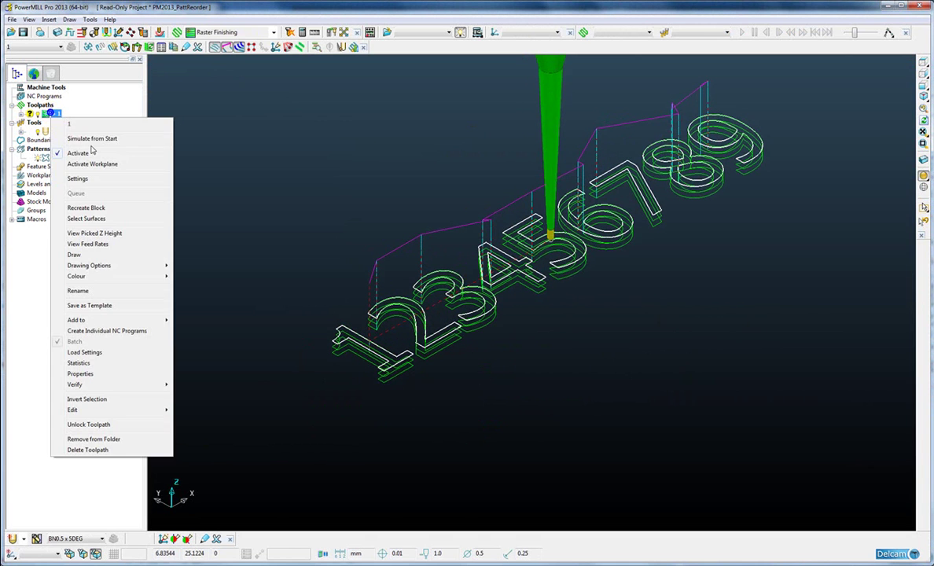
{"action": "left_click", "coordinate": [95, 137]}
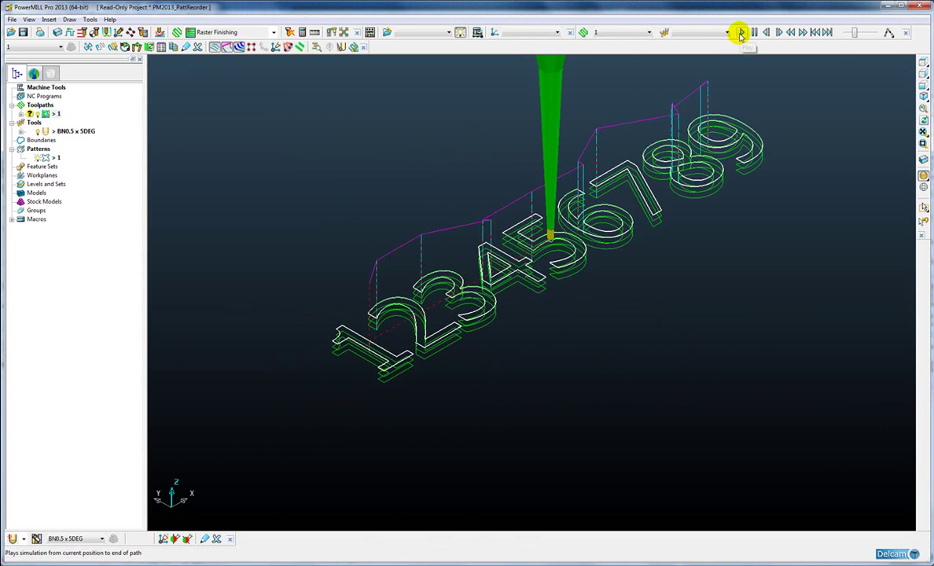
{"action": "left_click", "coordinate": [741, 33]}
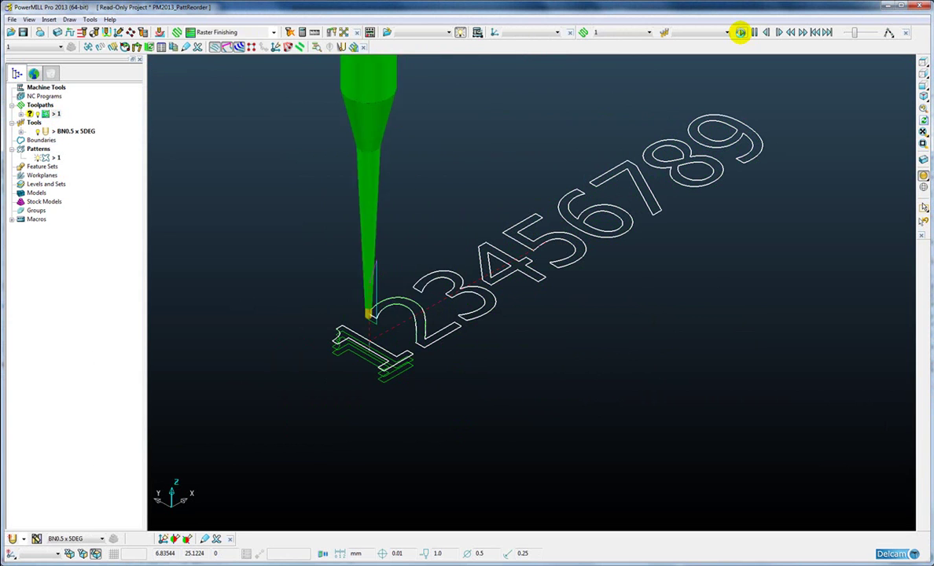